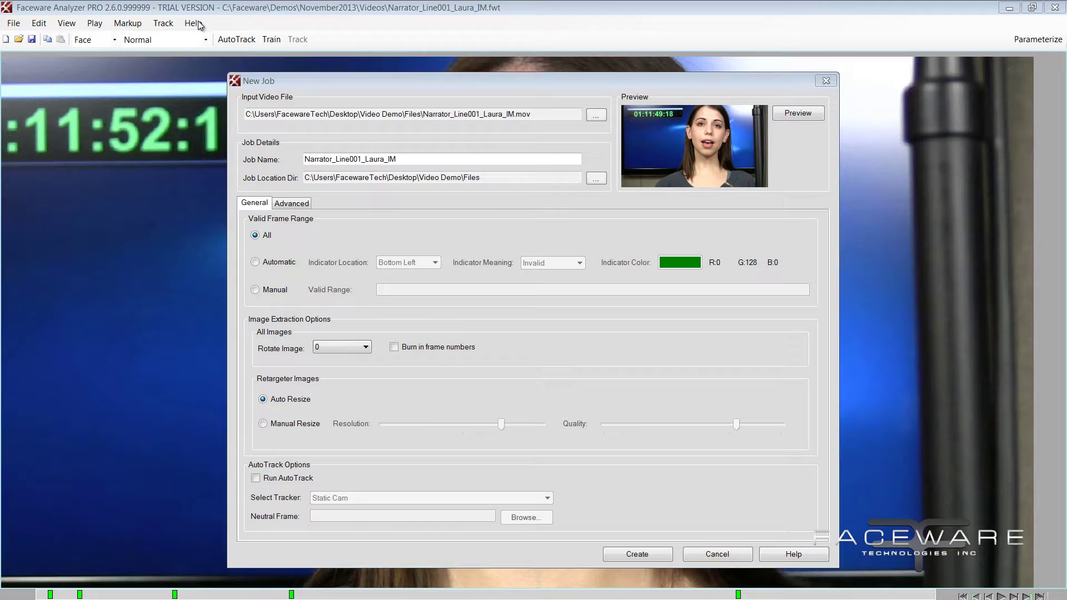
Step: Examine the new job's input video path and the AnalysisDefinition.xml file in its advanced settings
drag(538, 115, 291, 113)
click(291, 114)
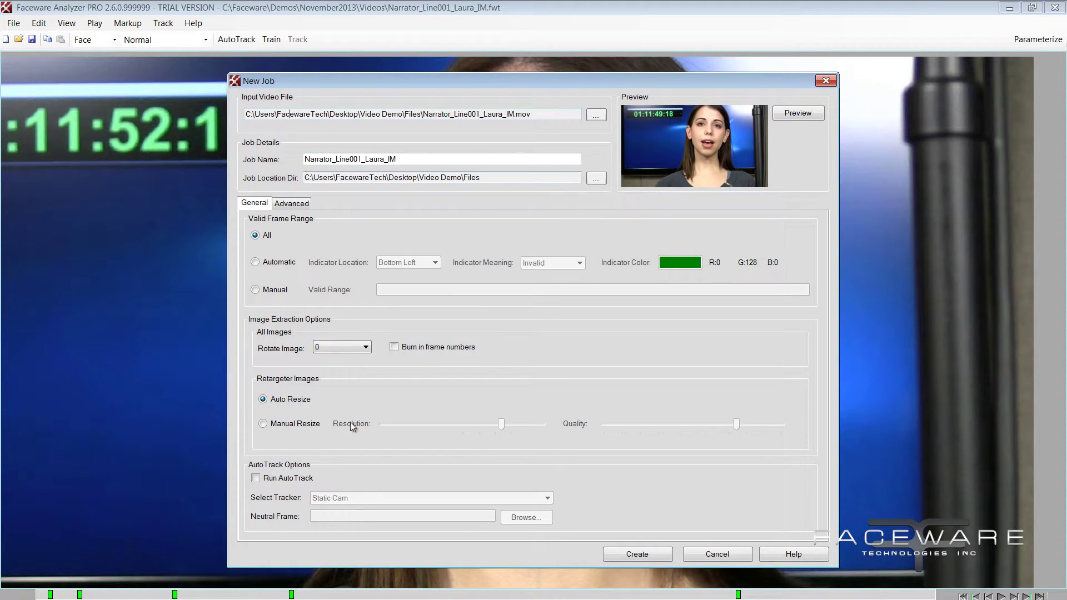
click(283, 204)
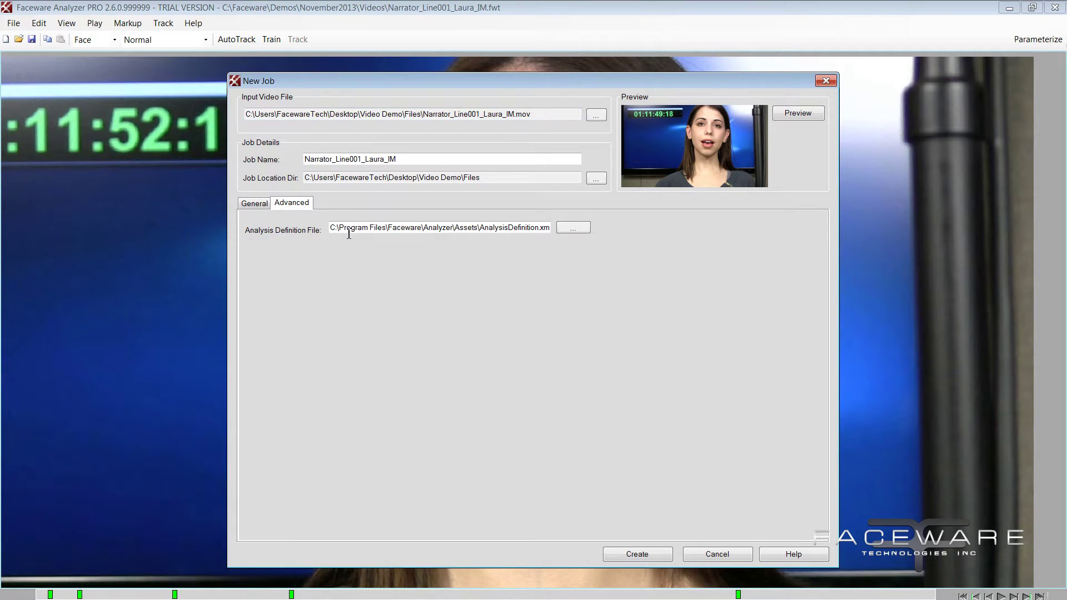
drag(480, 228, 572, 227)
click(533, 228)
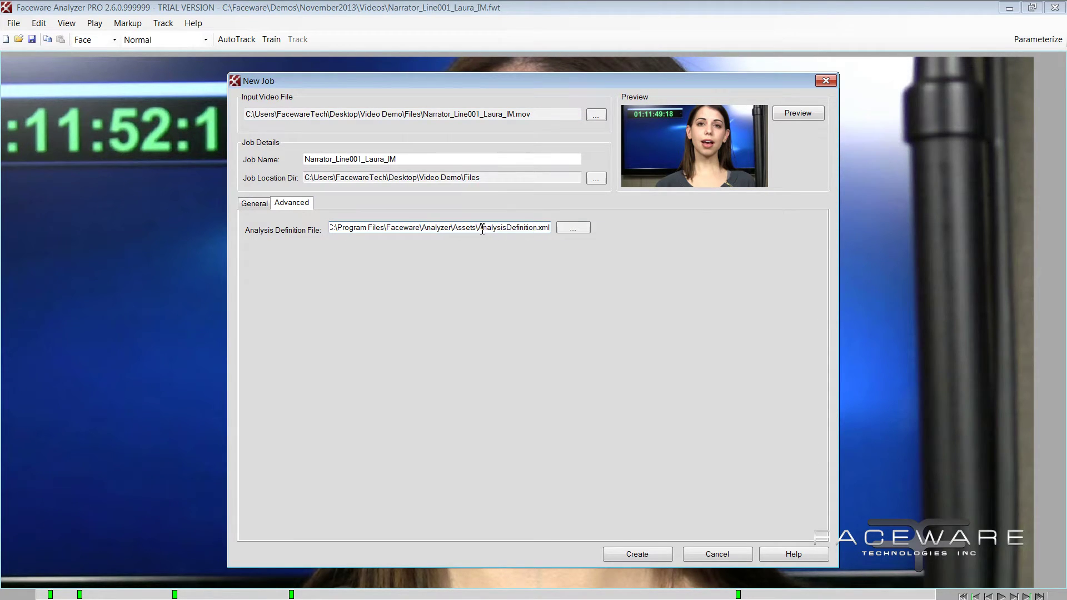
drag(480, 230, 538, 228)
click(537, 228)
double_click(485, 228)
click(491, 232)
drag(478, 228, 599, 246)
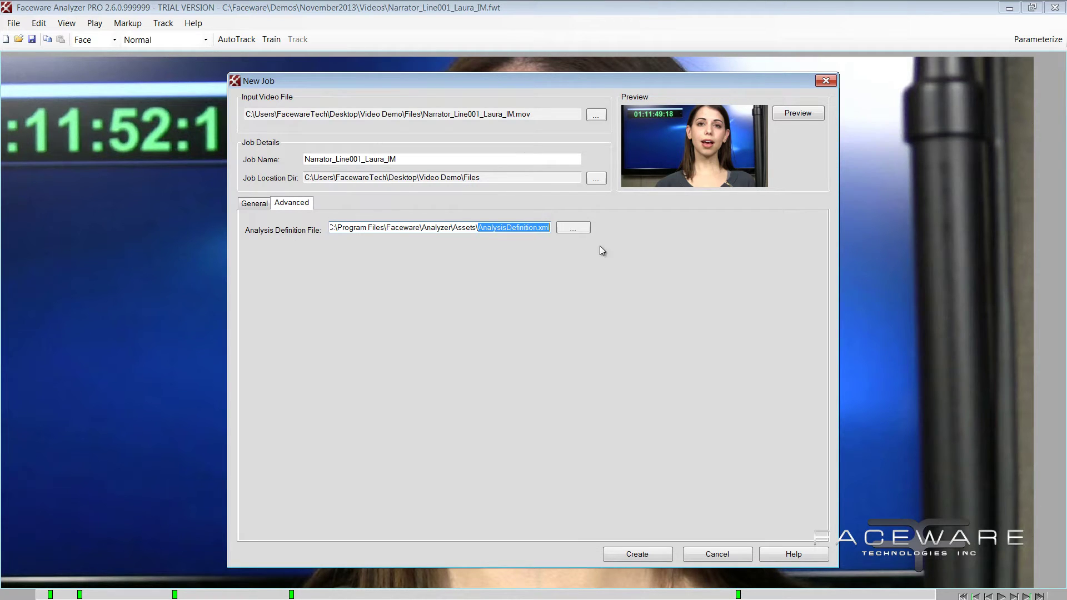
click(506, 229)
drag(478, 229, 605, 243)
Step: Return to the general settings and create the Narrator_Line001_Laura_IM job with all frames valid
click(268, 206)
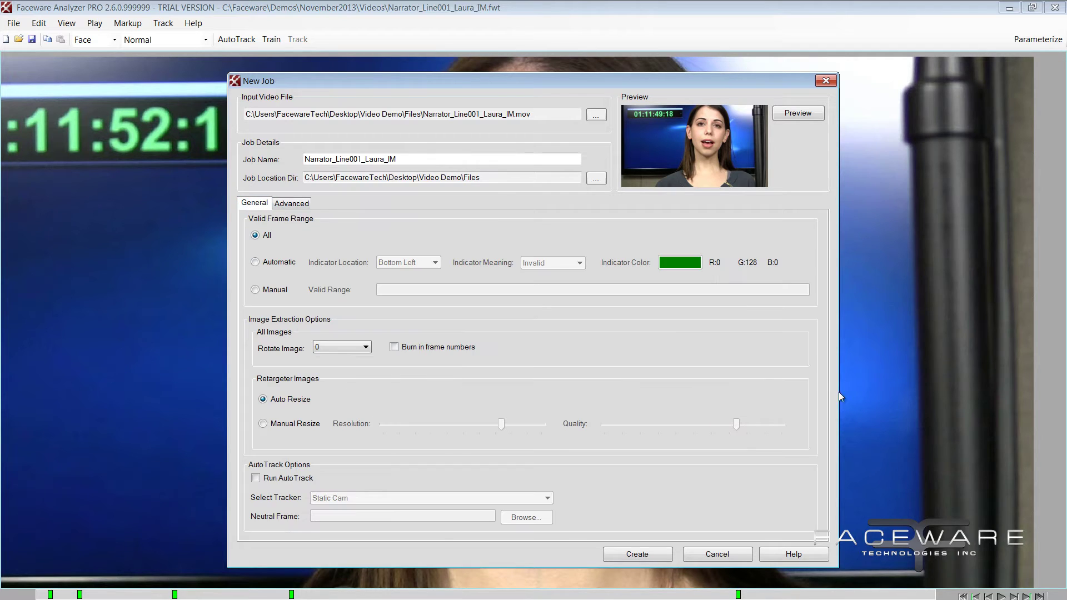
key(Return)
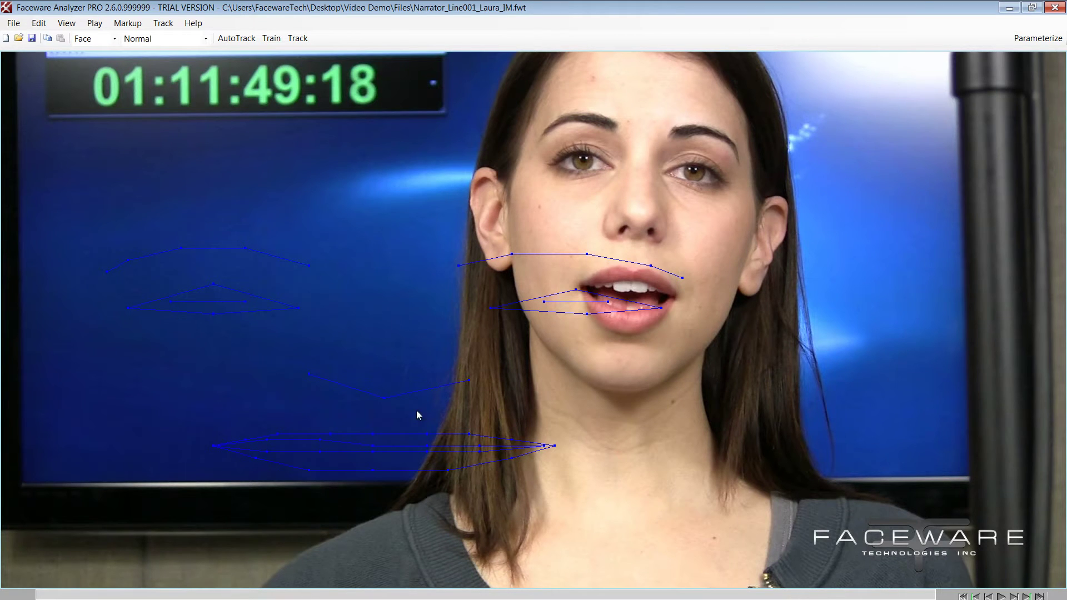
scroll(535, 338, down, 1)
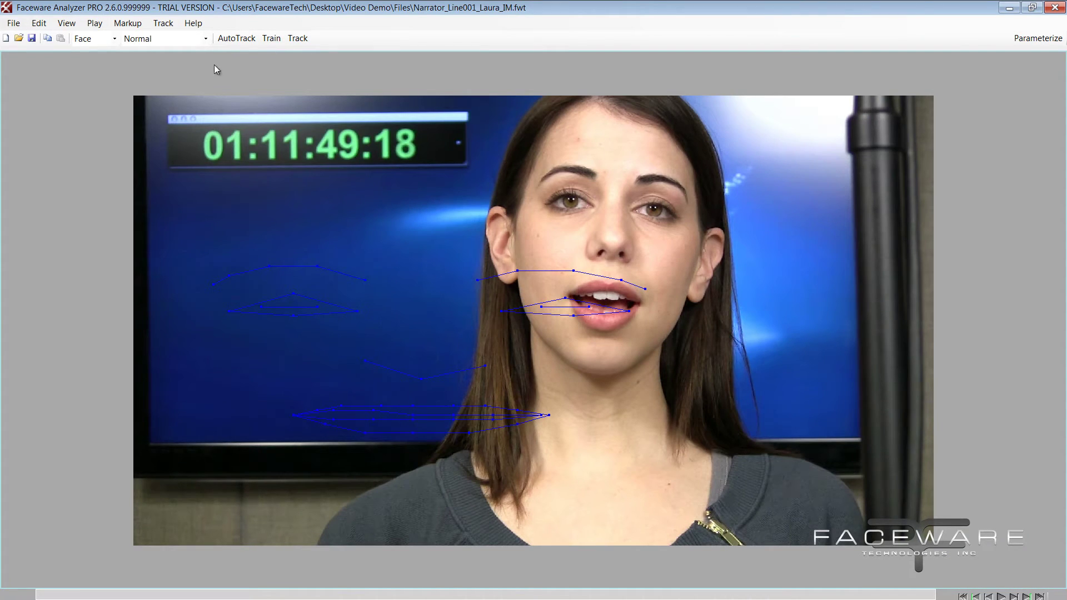
Step: AutoTrack the performance with the Static Cam tracker and check the facial landmarks throughout the clip
click(245, 44)
drag(236, 21, 368, 87)
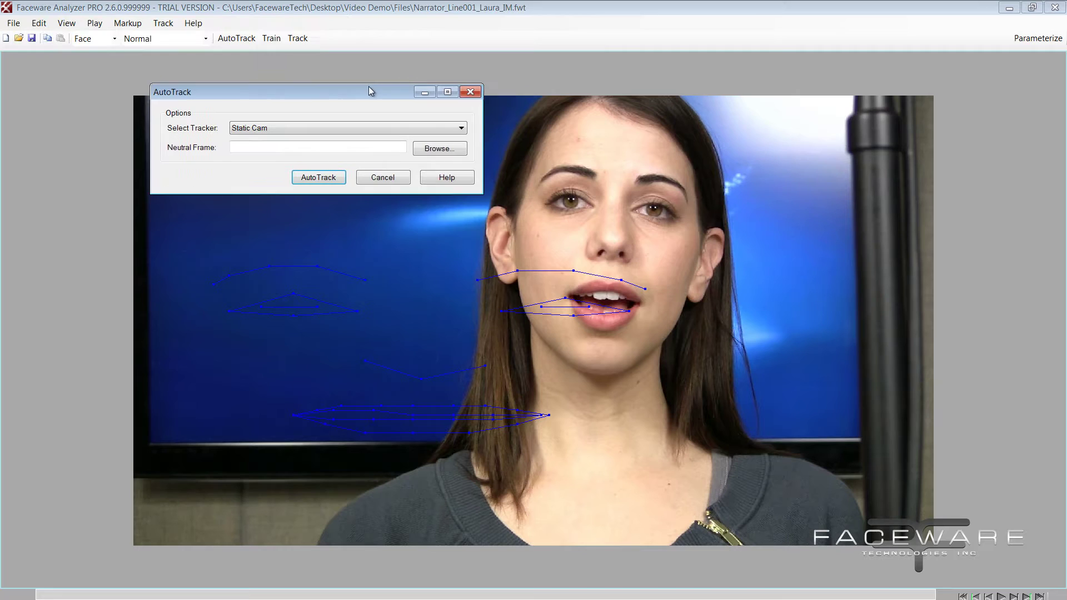
click(323, 175)
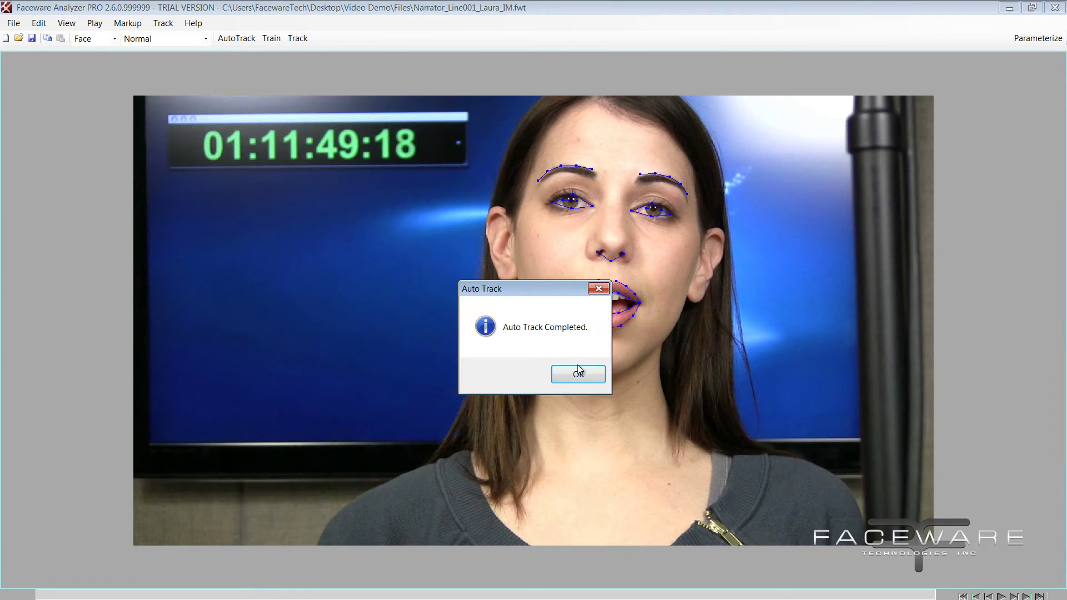
click(572, 374)
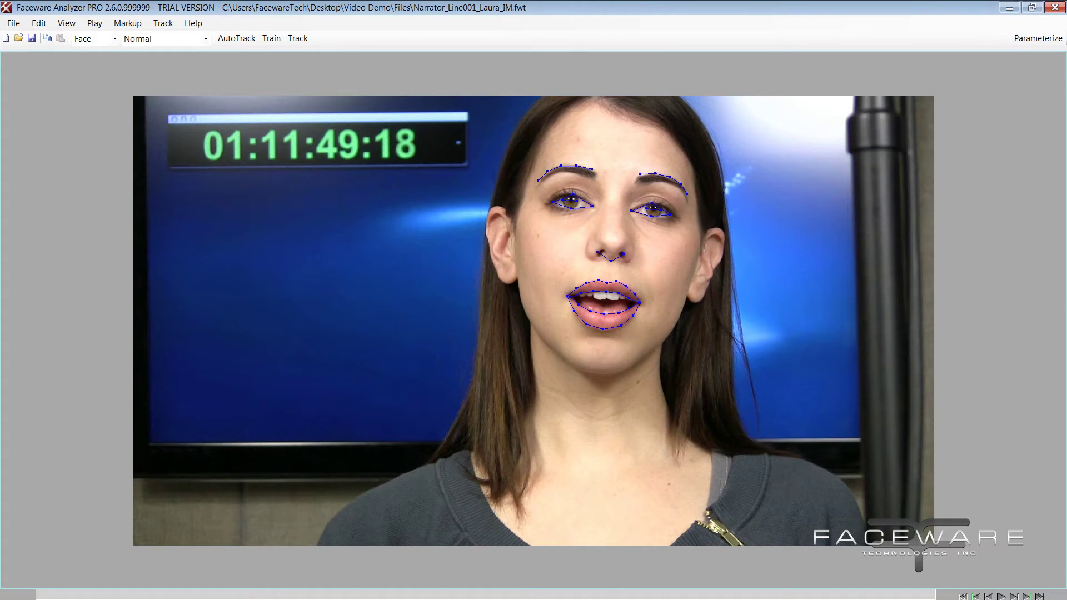
drag(38, 599, 194, 598)
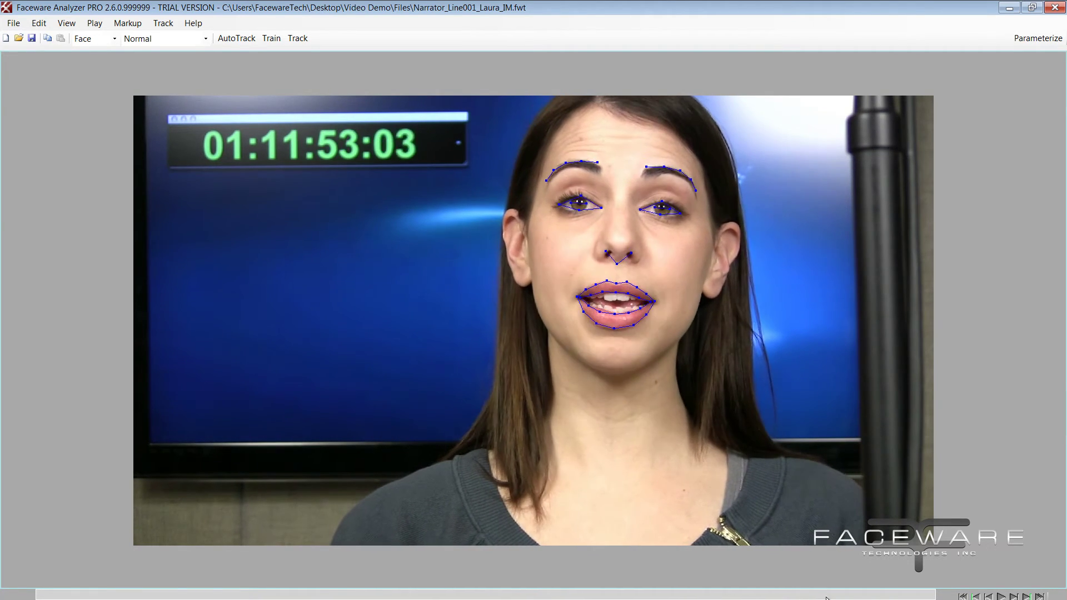
drag(826, 598, 38, 596)
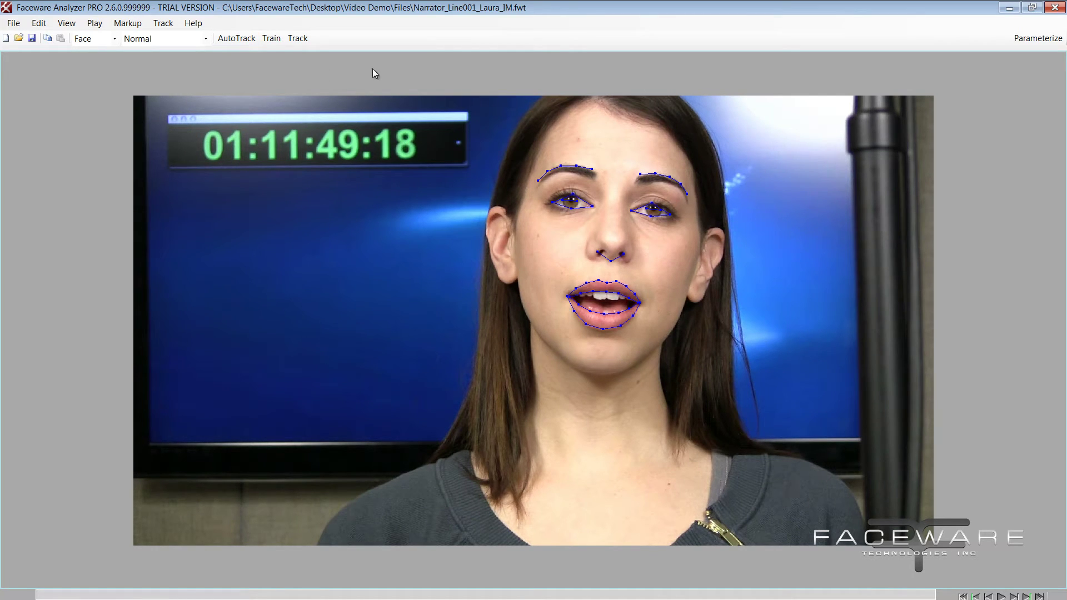
Step: Parameterize the performance's valid frames and inspect Narrator_Line001_Laura_IM.fwr in the Video Demo Files folder
click(1036, 39)
drag(521, 235, 329, 155)
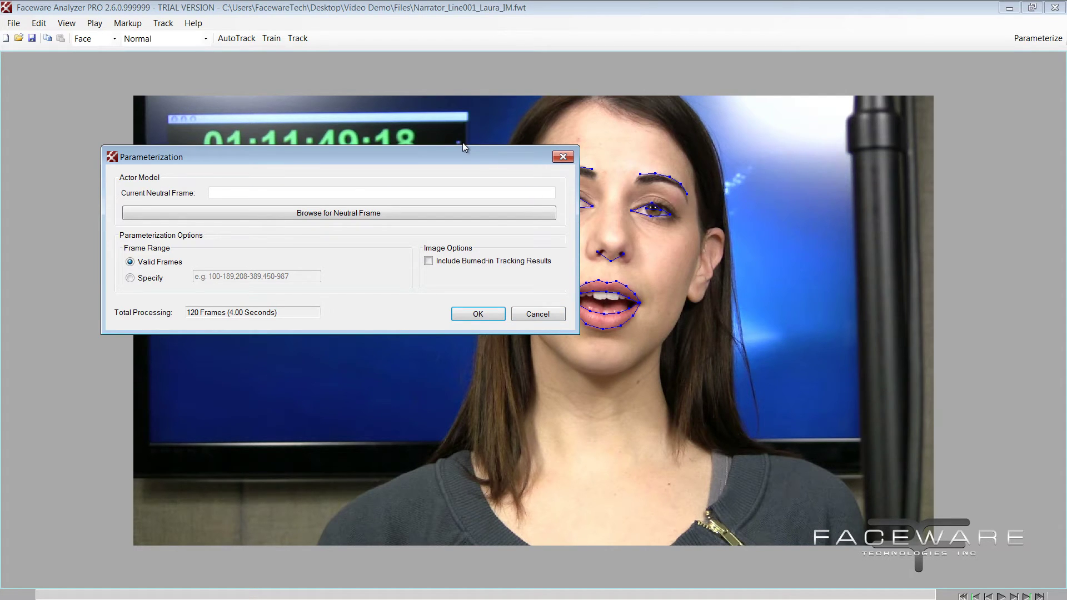
click(463, 175)
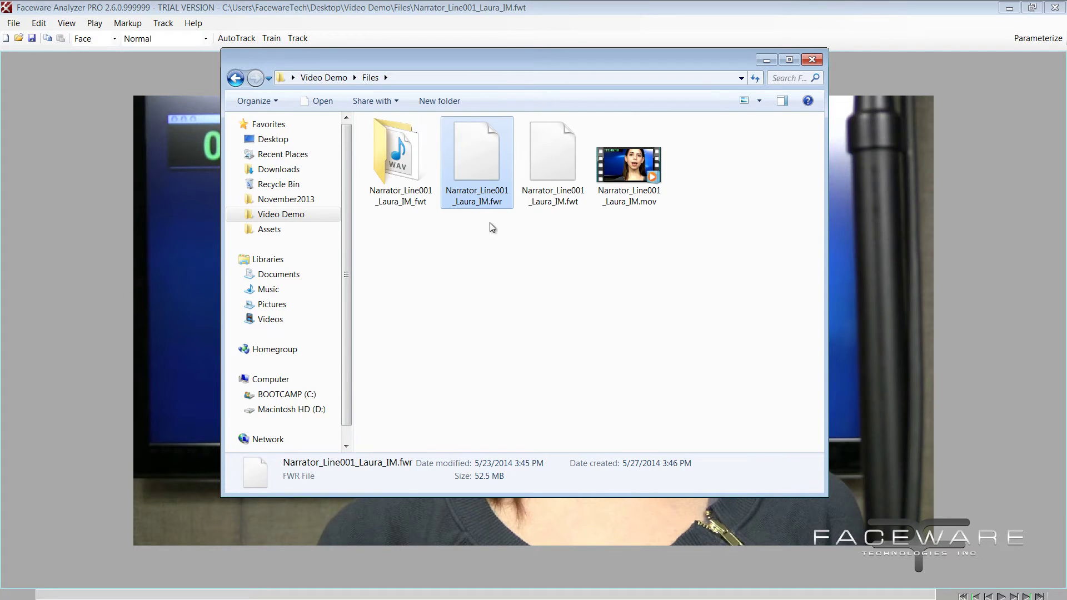
click(234, 124)
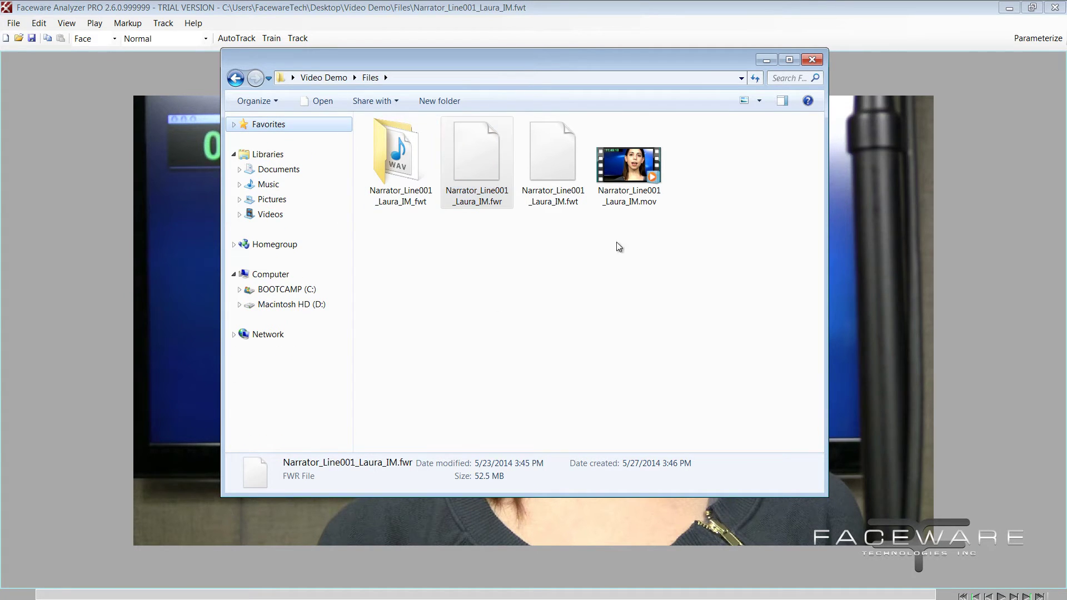
Step: Switch to Maya and set Narrator_Line001_Laura_IM.fwr from the Video Demo Files folder as the Retargeter performance file
click(500, 9)
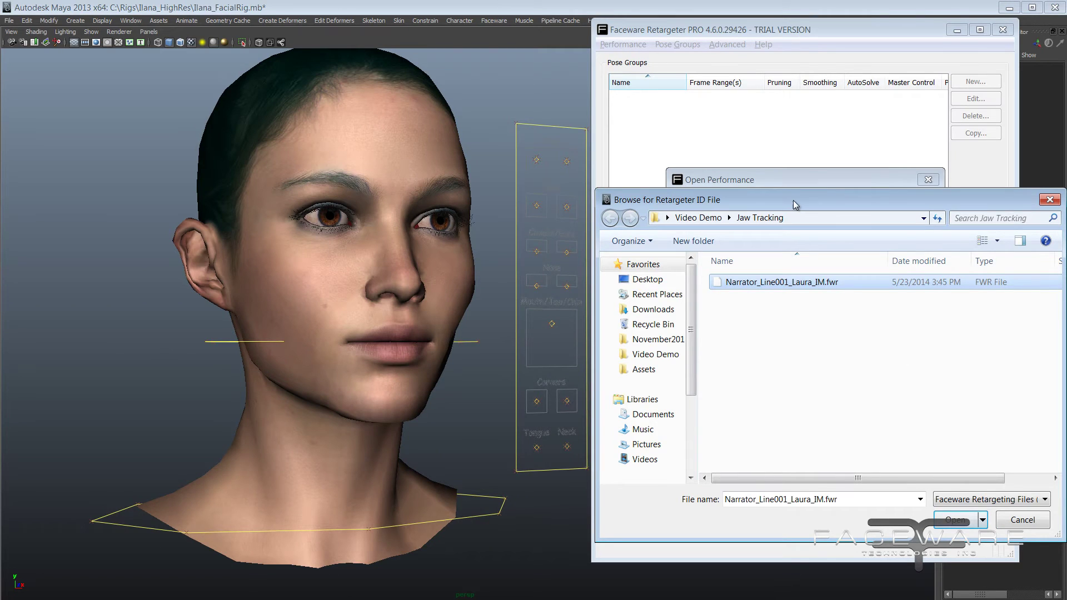
drag(760, 195, 681, 118)
click(606, 139)
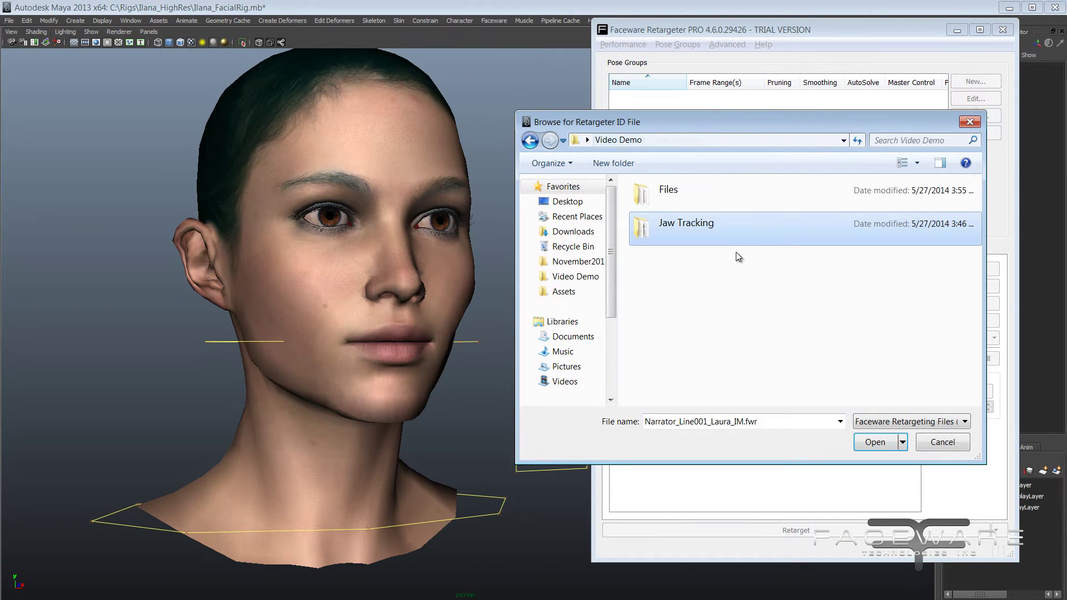
double_click(691, 197)
click(767, 268)
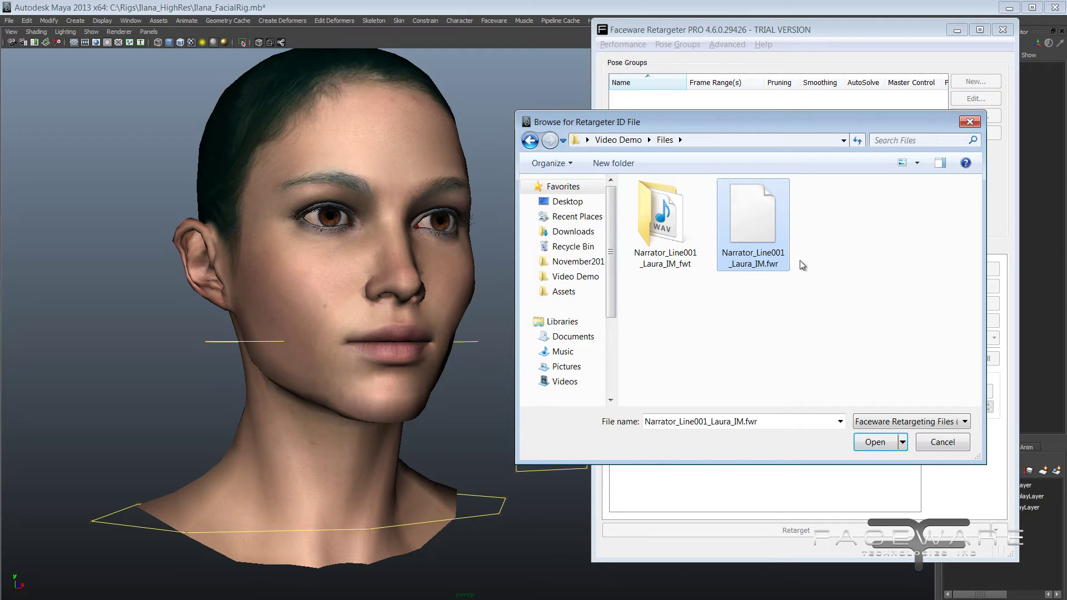
drag(698, 124, 681, 165)
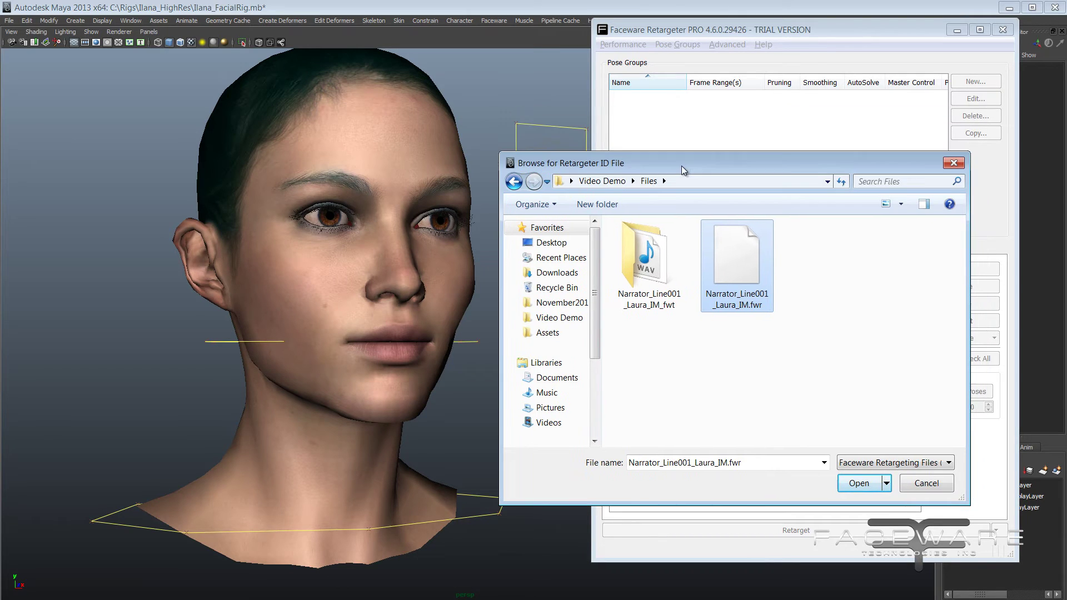
click(867, 486)
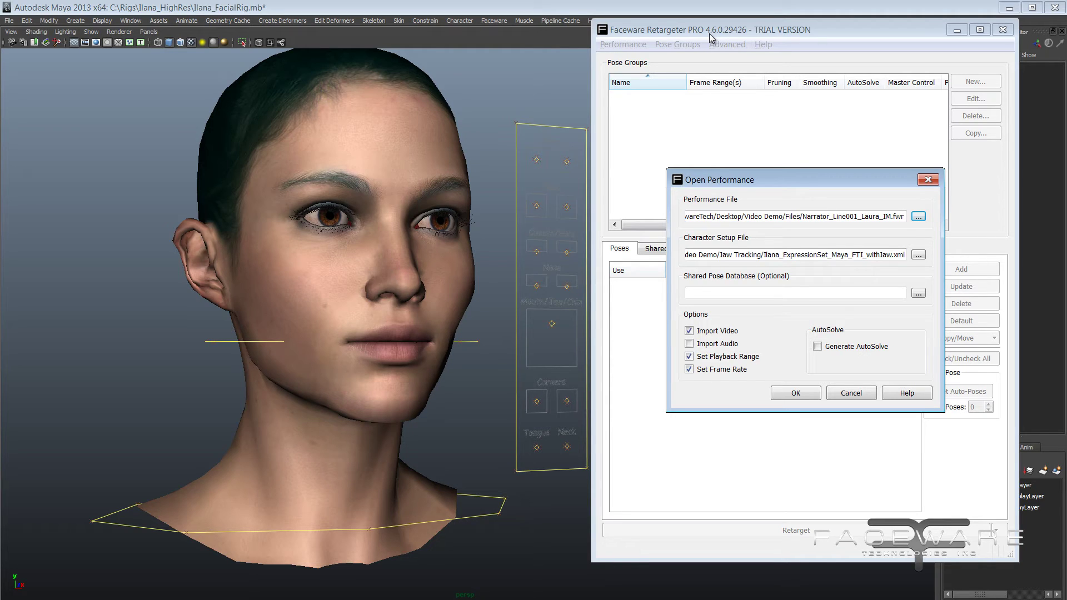
Step: Review the performance and character setup file names for opening the performance, and cancel without opening it
drag(771, 184, 732, 140)
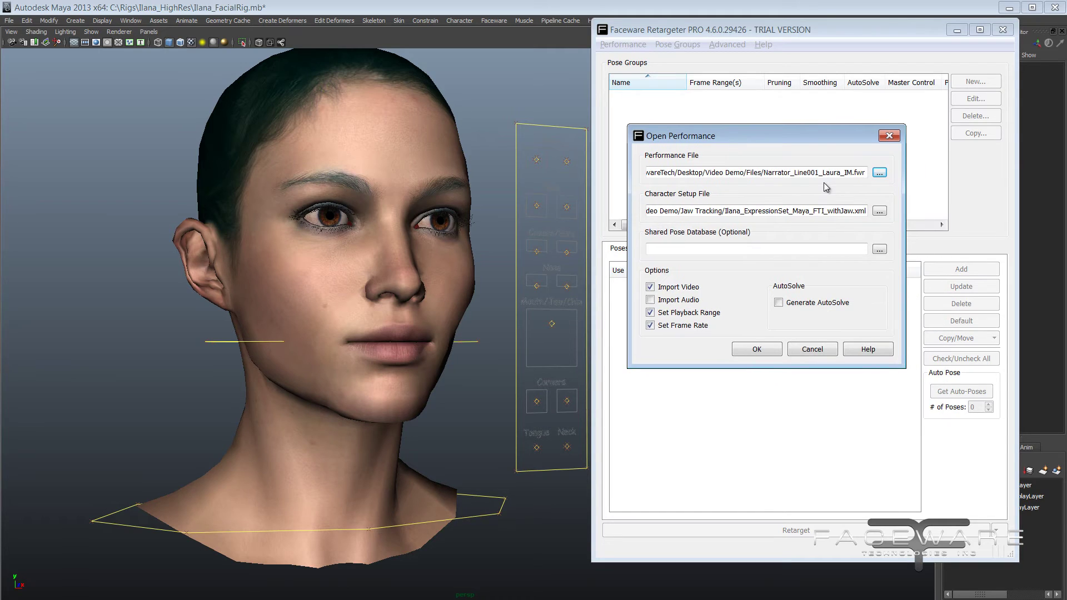
drag(765, 177, 878, 176)
click(823, 173)
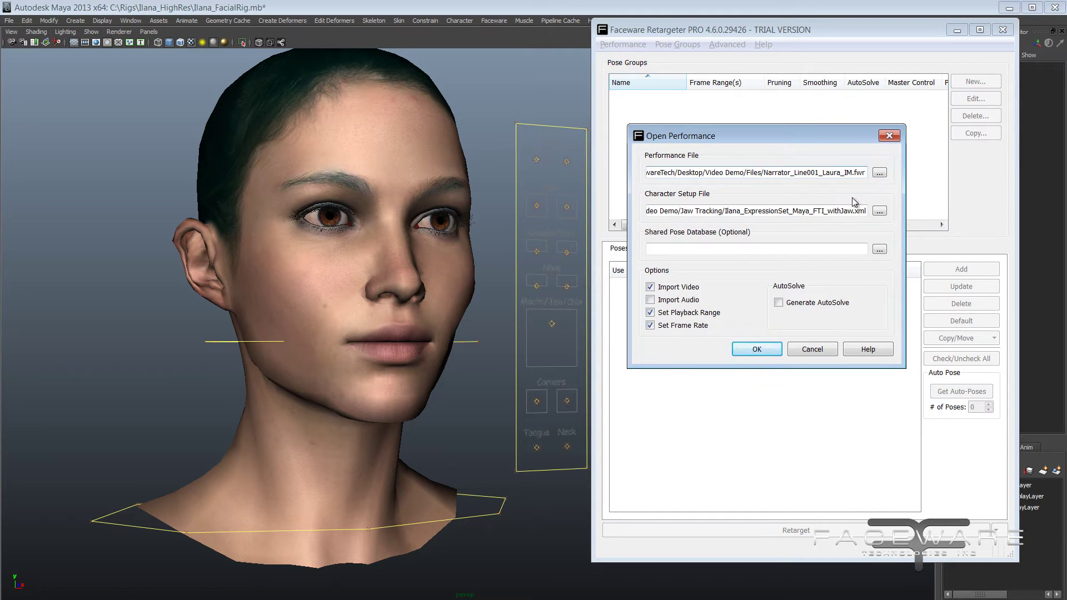
drag(729, 214, 873, 223)
click(842, 213)
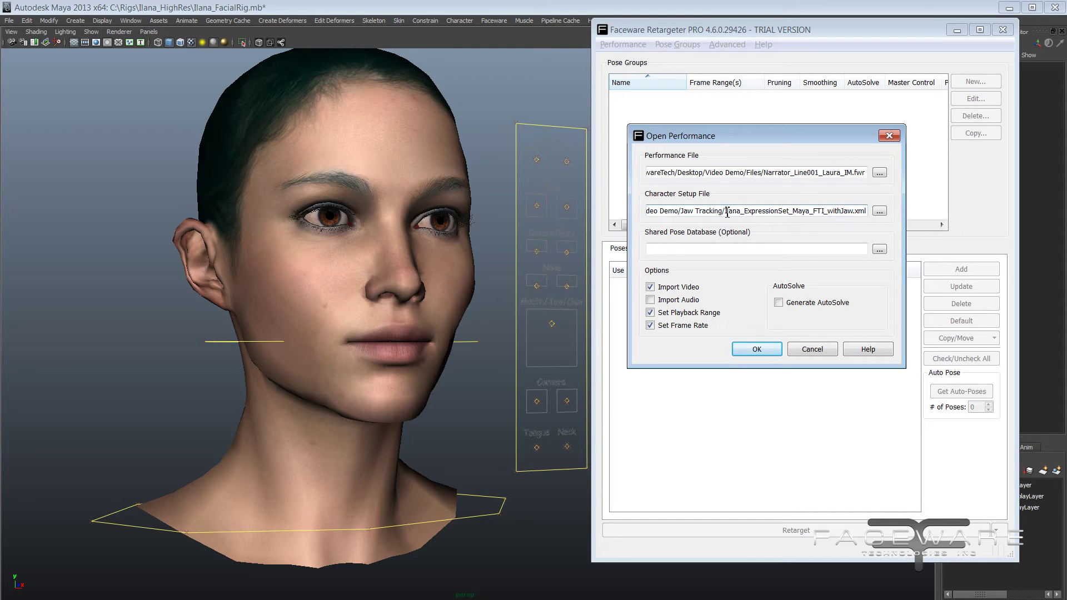
click(812, 349)
Step: Load Ilana_ExpressionSet_Maya_FTI_withJaw.xml from the Jaw Tracking folder into Retargeter's Character Setup
click(726, 45)
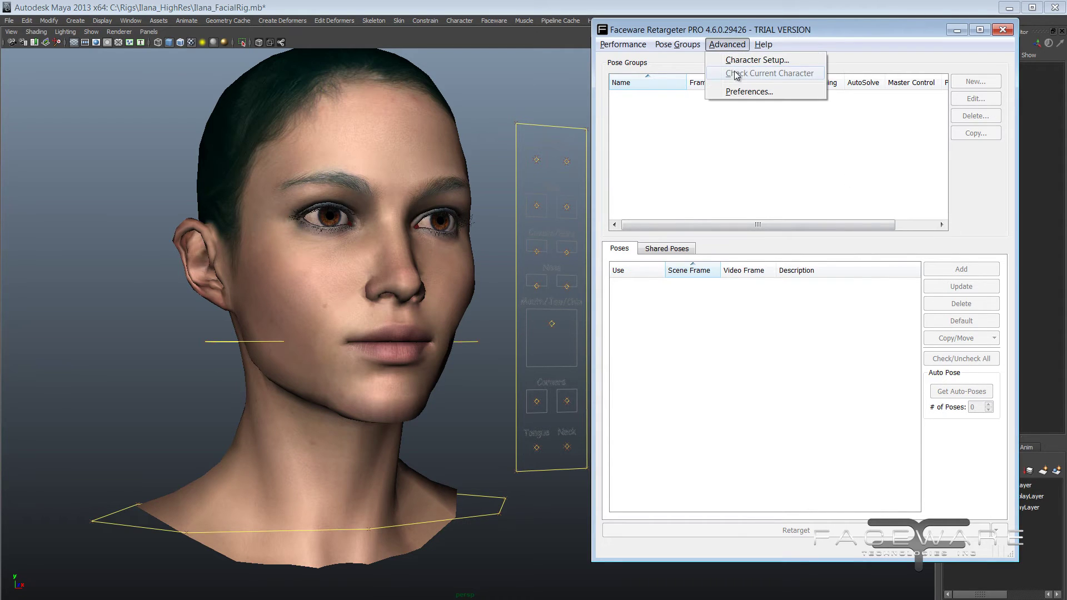
click(739, 60)
click(596, 76)
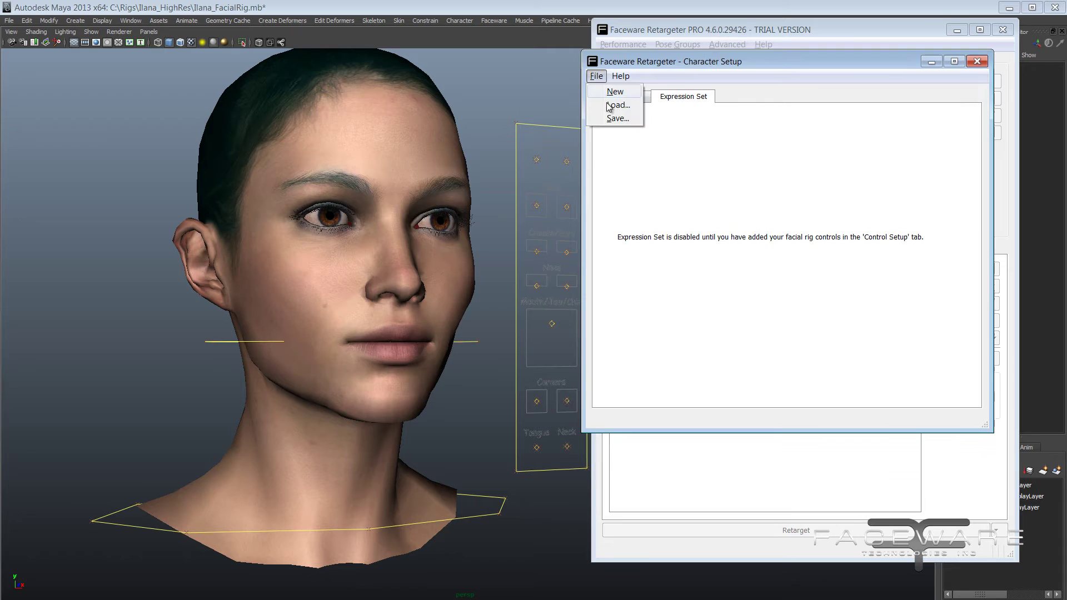
click(614, 105)
click(867, 179)
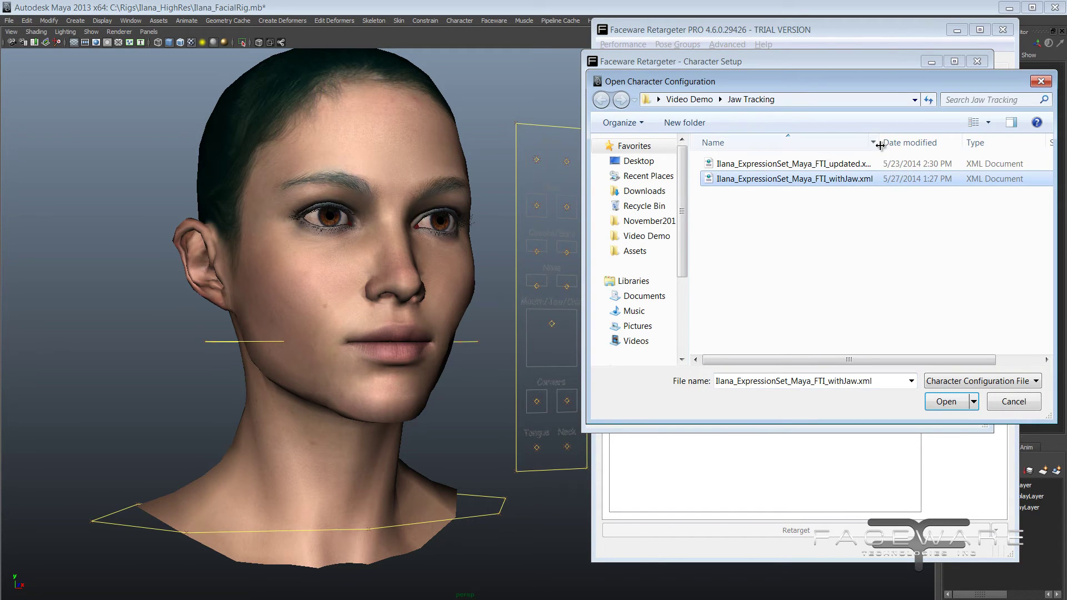
click(946, 401)
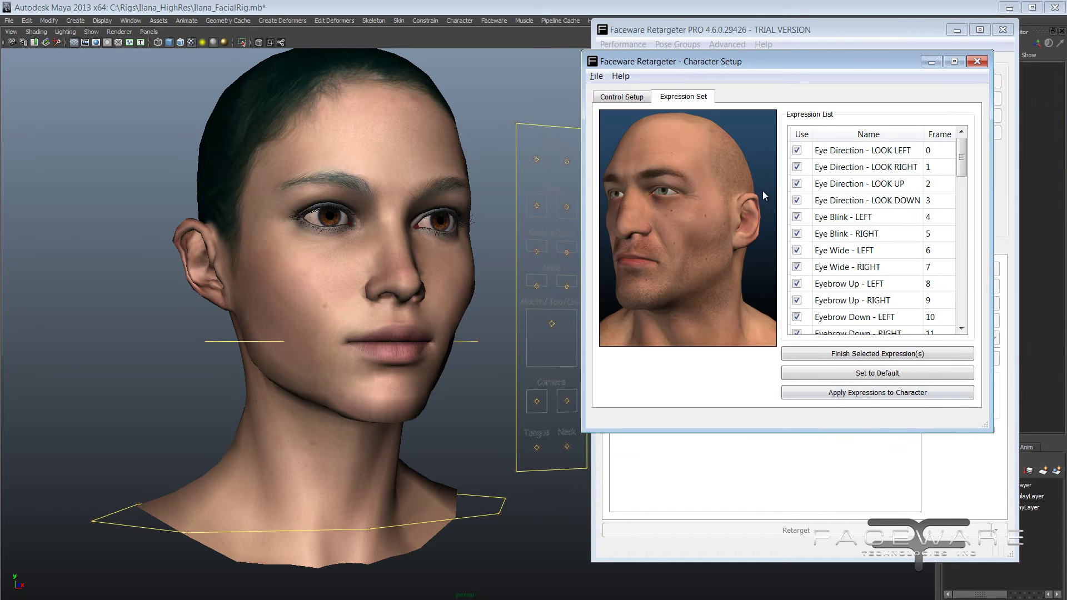
Step: Preview the head rotation and head tilt expressions at the end of the expression list
drag(960, 172, 957, 318)
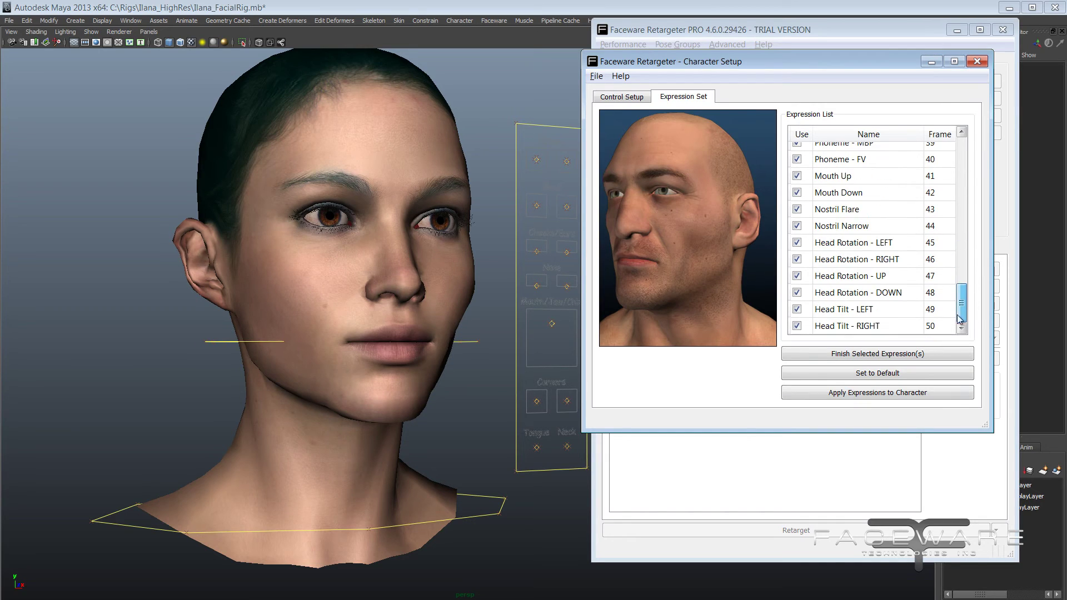
click(883, 245)
click(878, 261)
click(874, 278)
click(873, 291)
click(872, 307)
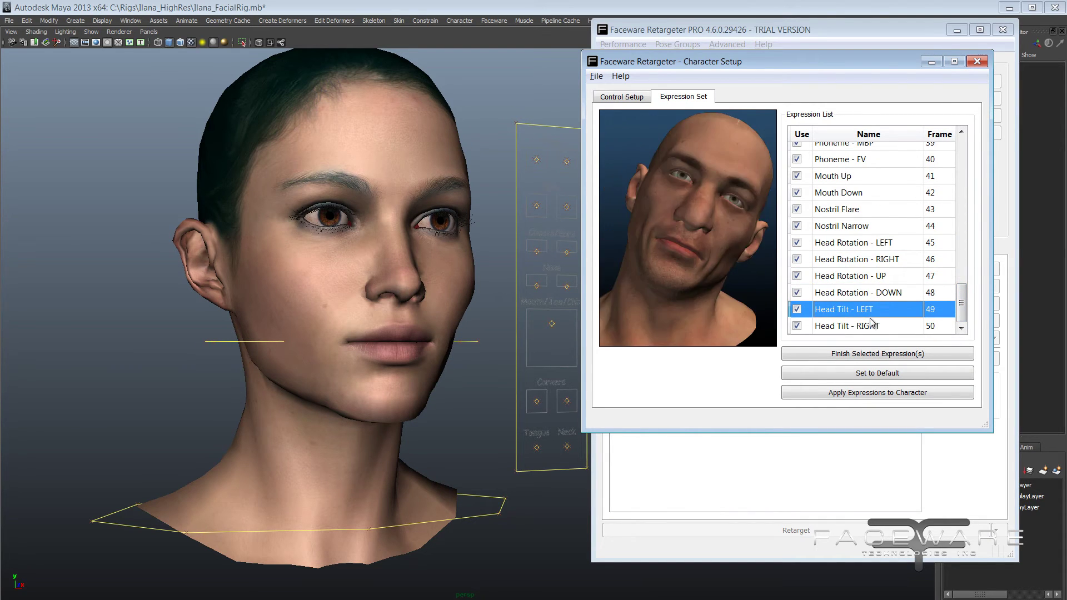
drag(871, 321, 897, 244)
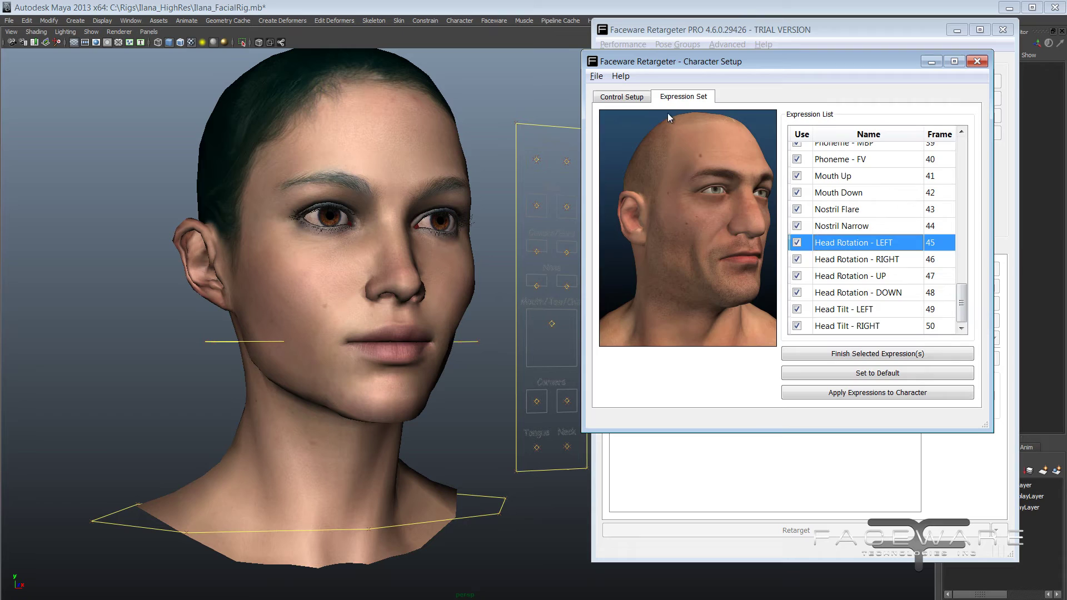
Step: Examine the Head rig group's con_head_C and con_world_move rotation controls, and close the character setup
click(632, 97)
click(654, 189)
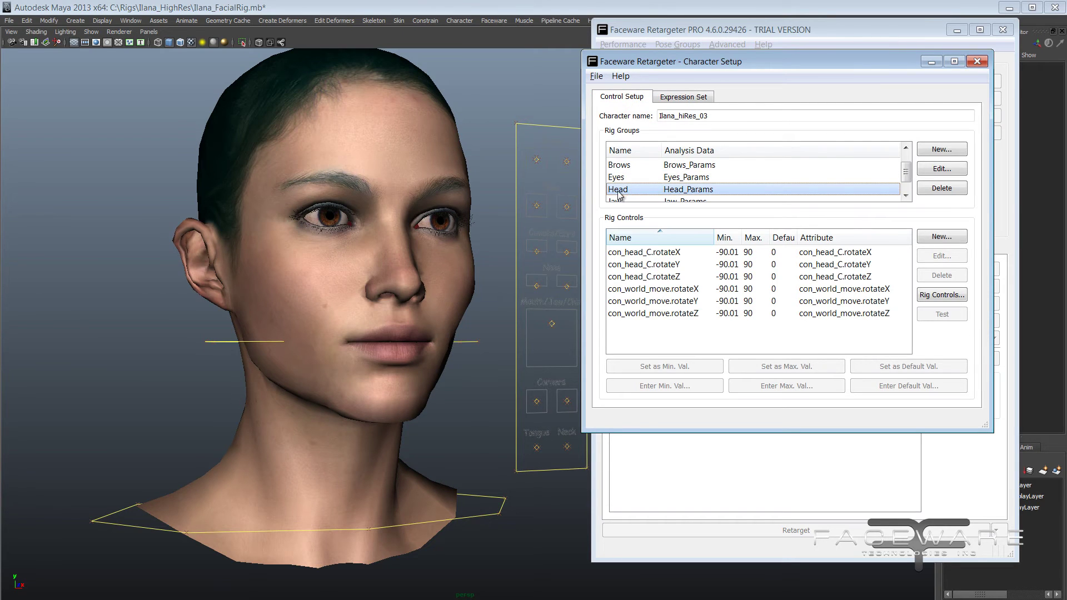
drag(702, 341, 698, 228)
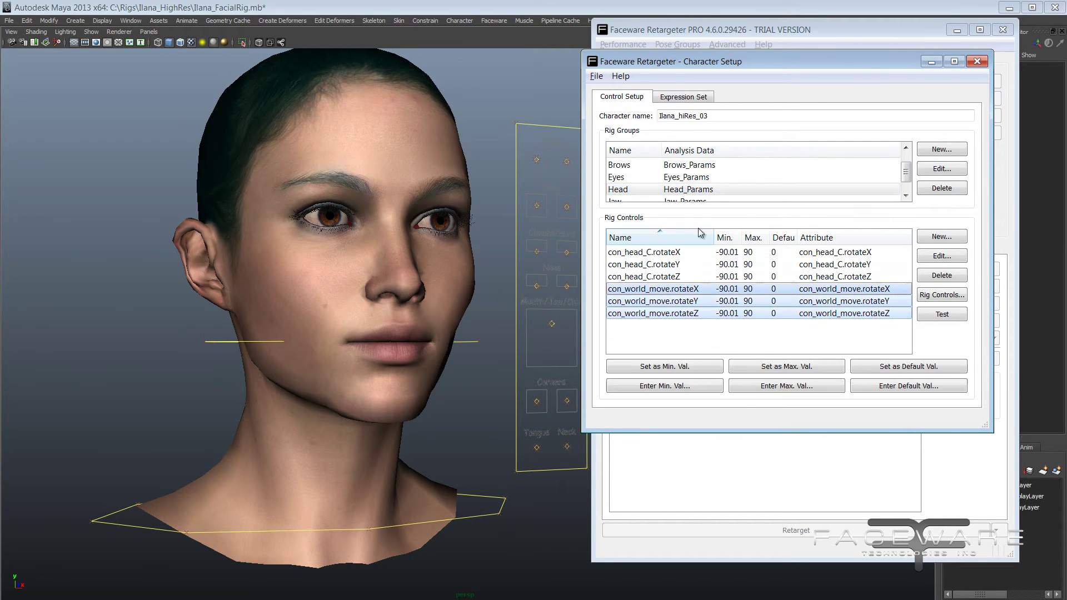
click(712, 336)
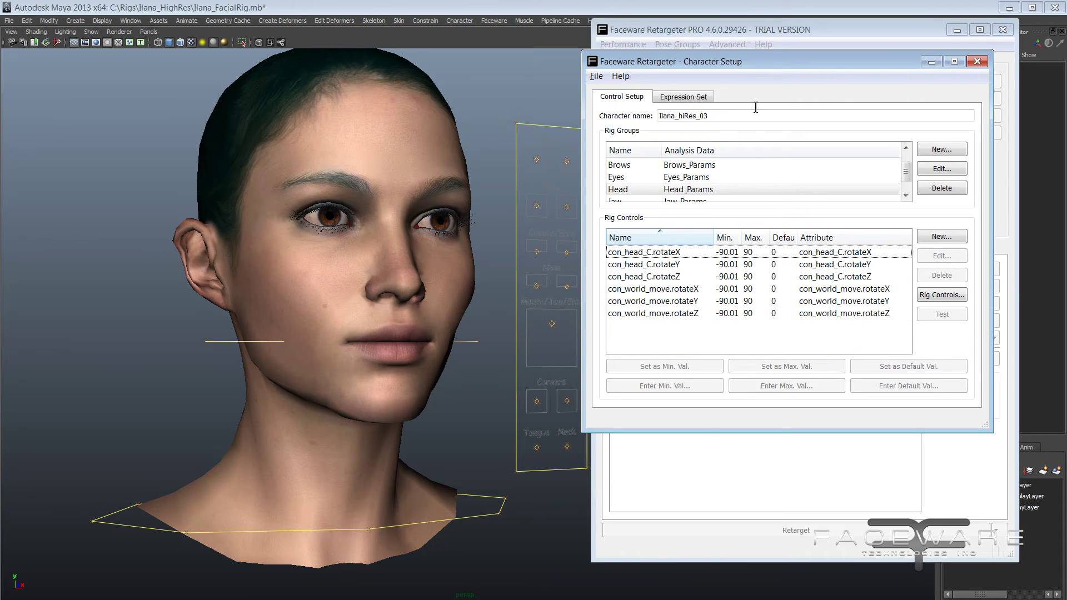
click(977, 61)
Step: Open the Narrator_Line001 performance with the Ilana_ExpressionSet_Maya_FTI_withJaw.xml character setup, importing the video and setting the playback range and frame rate
click(622, 44)
click(625, 62)
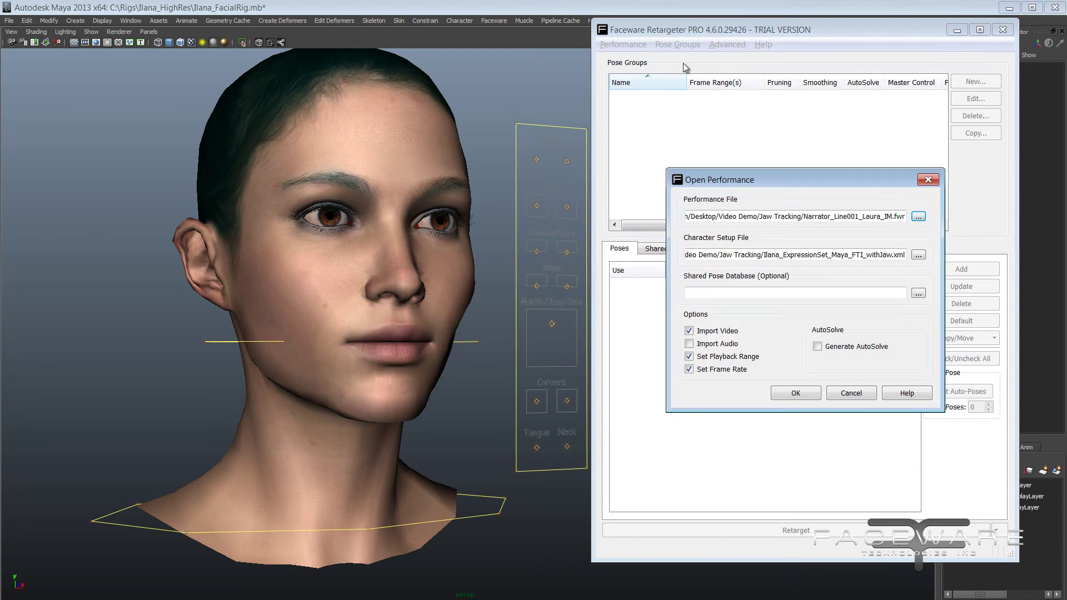
drag(804, 169, 874, 173)
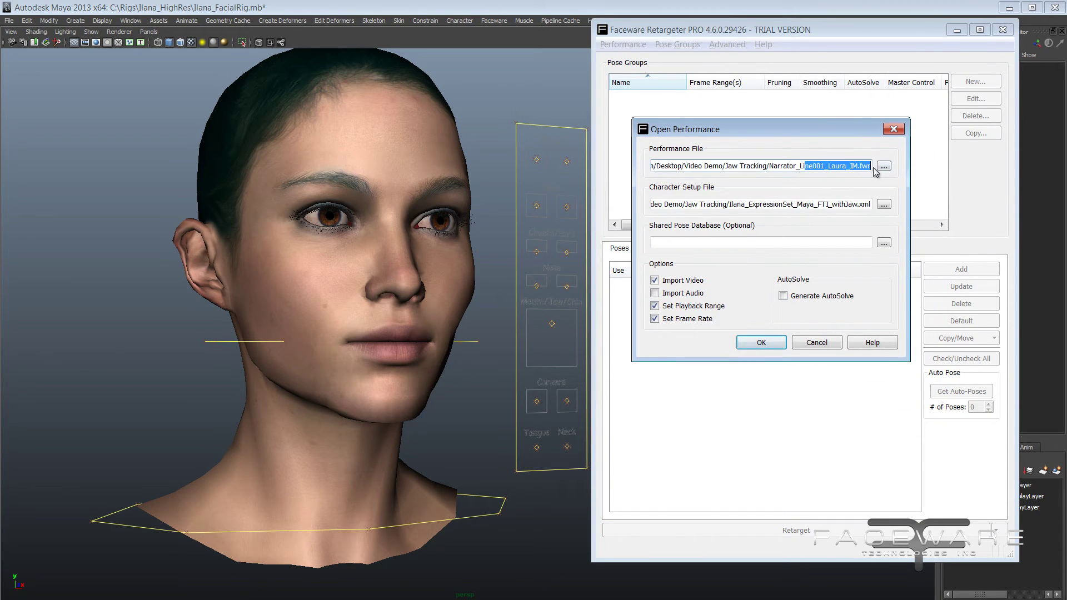
click(860, 169)
drag(755, 206, 965, 225)
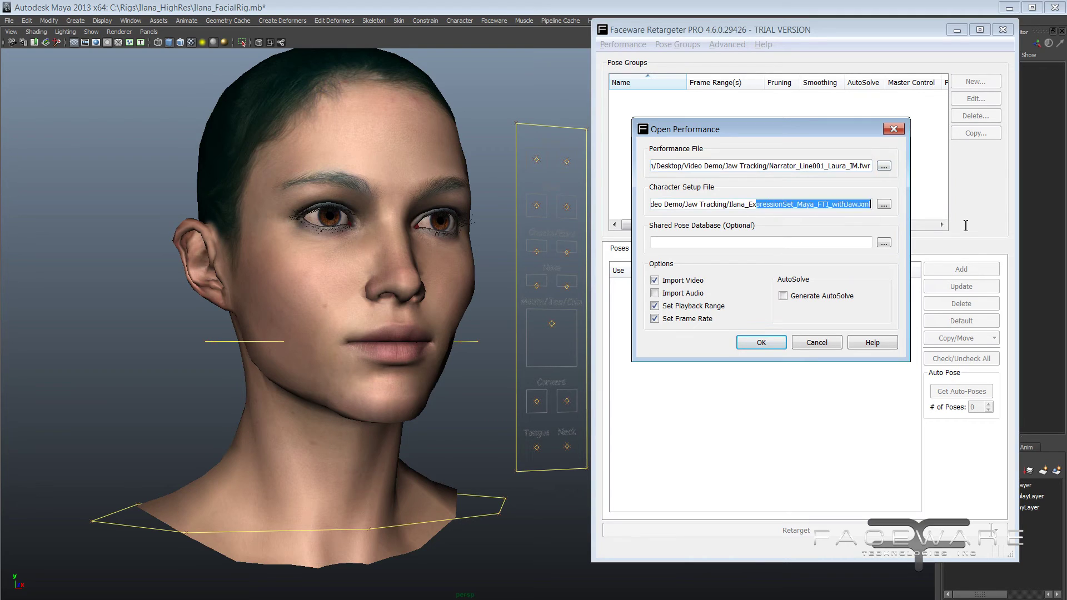
click(837, 210)
click(657, 280)
click(661, 281)
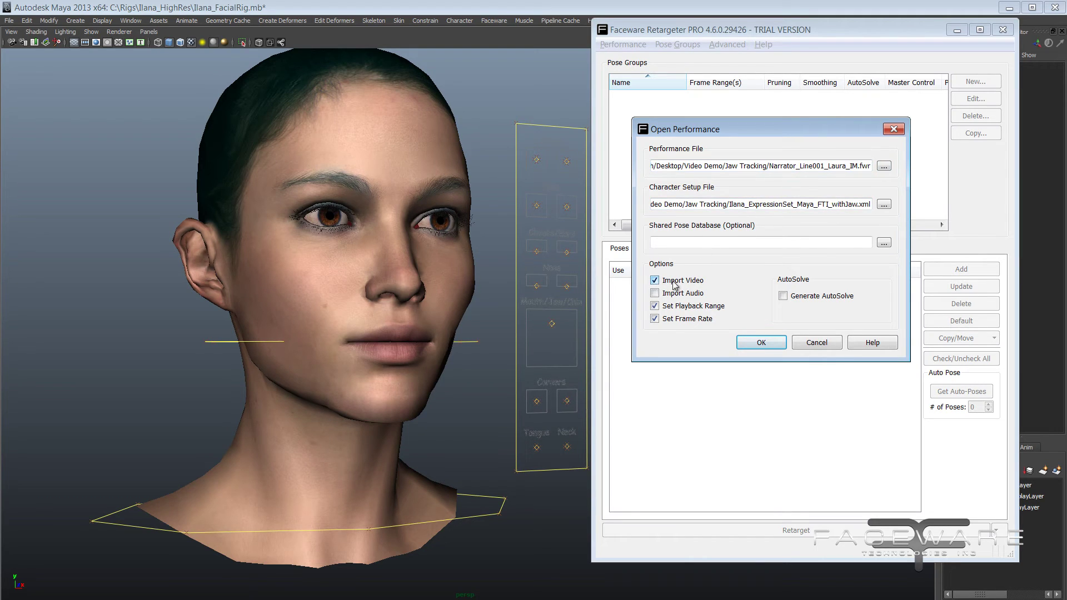
click(759, 342)
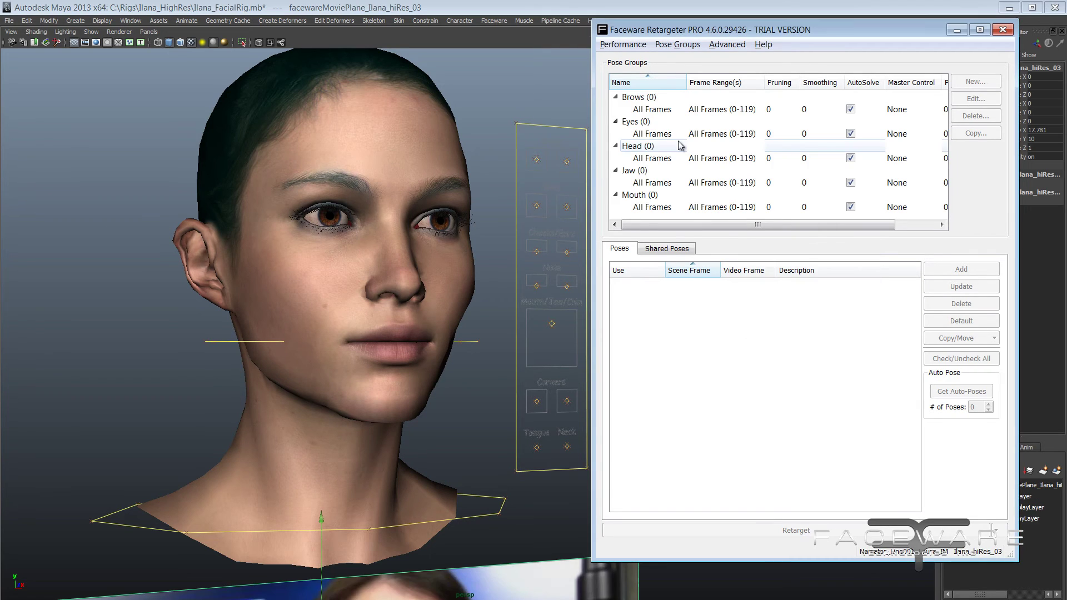
Step: Move and scale the reference video plane in the Maya scene so it sits beside the Ilana head, facing the camera
click(644, 160)
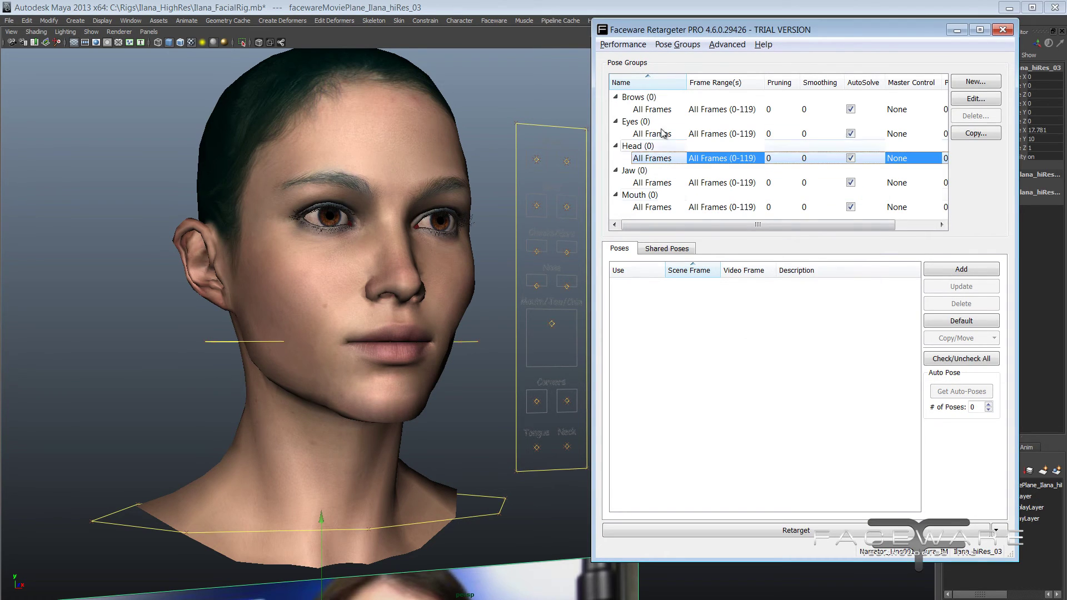
alt+right_drag(502, 422, 288, 428)
alt+drag(289, 428, 291, 509)
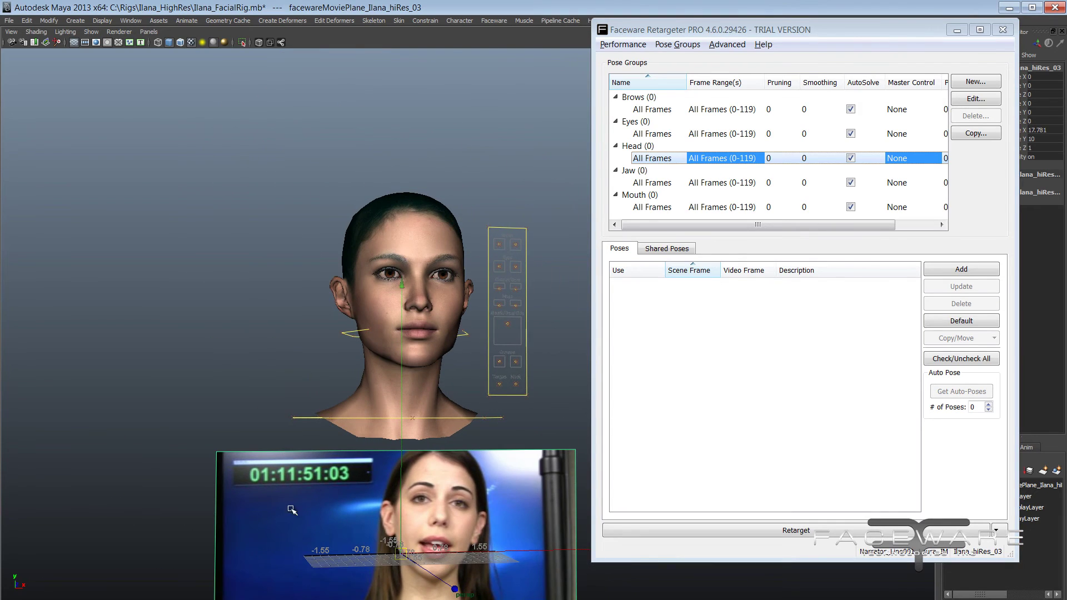
drag(402, 557, 216, 324)
key(r)
key(w)
alt+drag(377, 340, 471, 365)
click(523, 381)
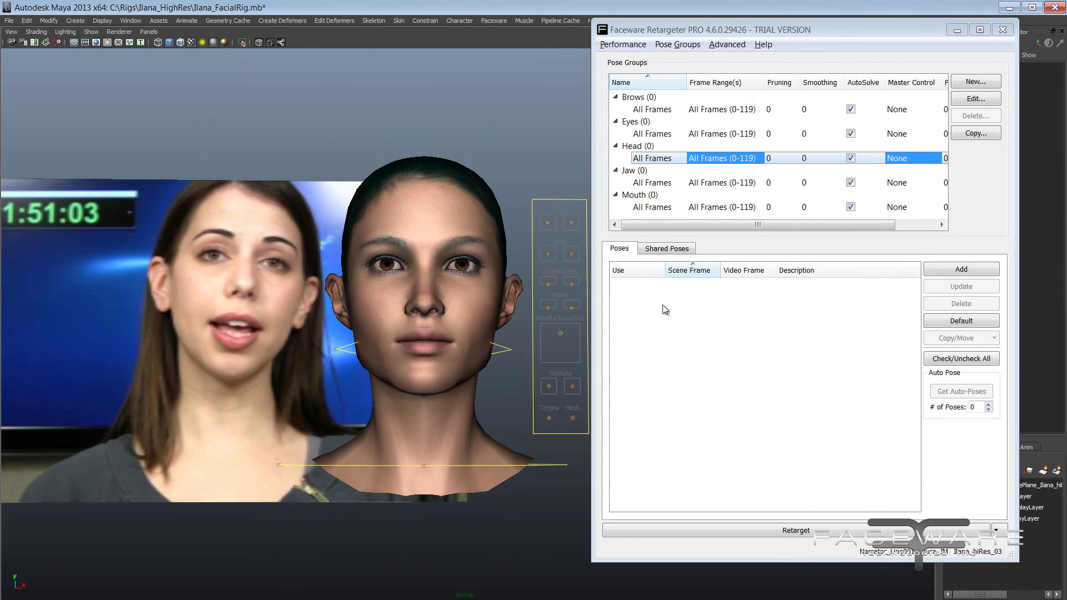
Step: Retarget the Head pose group over All Frames with AutoSolve enabled
click(656, 157)
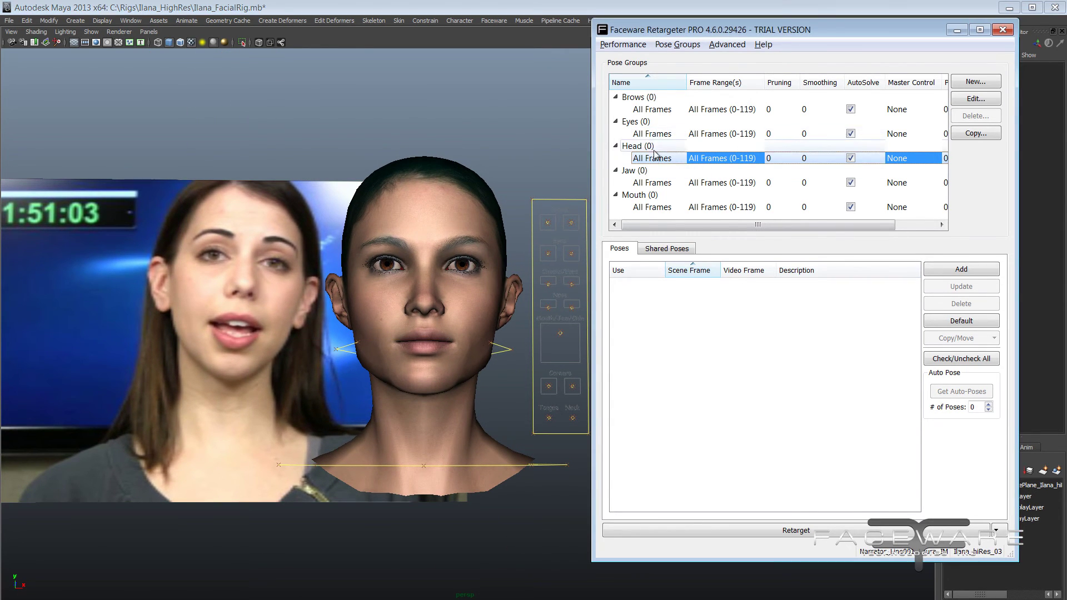
click(798, 531)
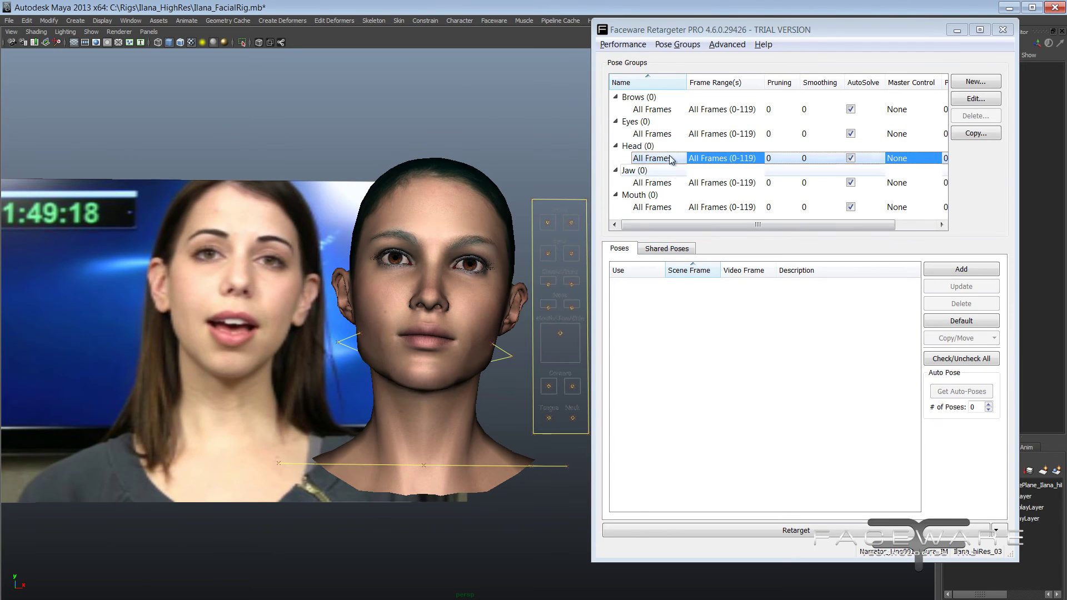
click(850, 158)
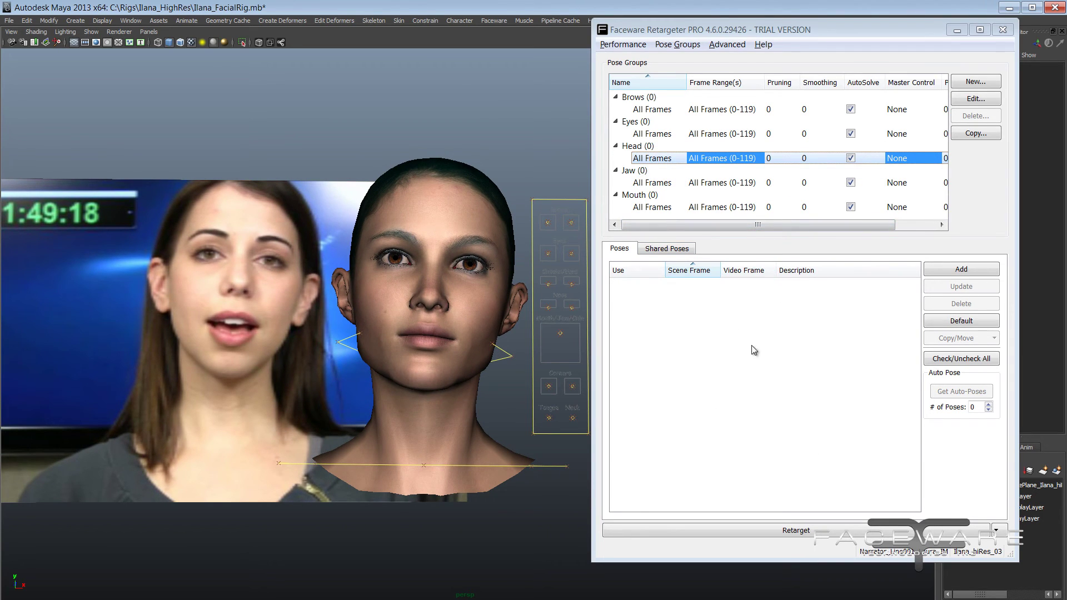